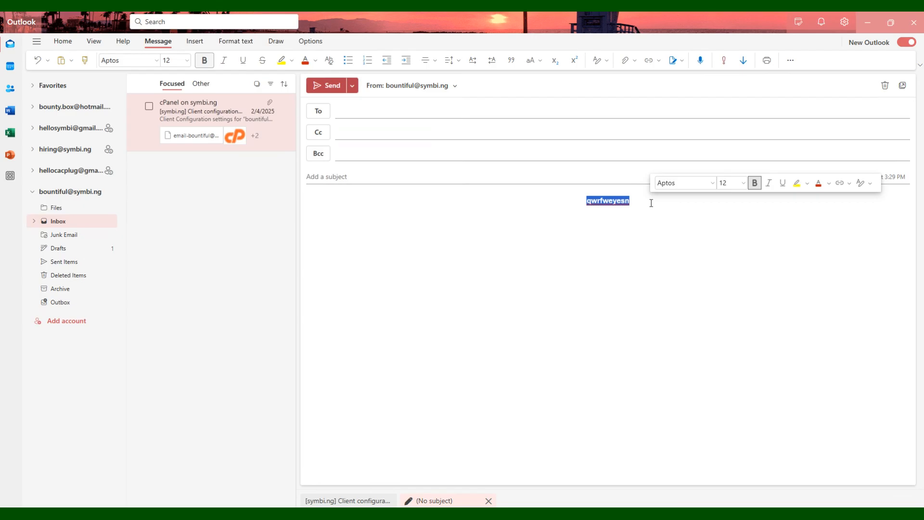
# Step: Delete the selected sample word from the message body
pyautogui.press('BackSpace')
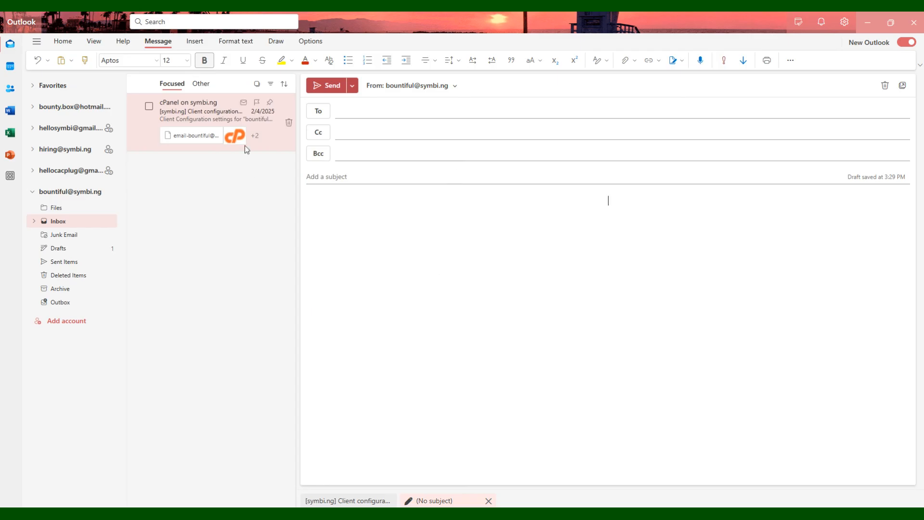
# Step: Look through the available fonts and text highlight colors for the message body
pyautogui.click(157, 63)
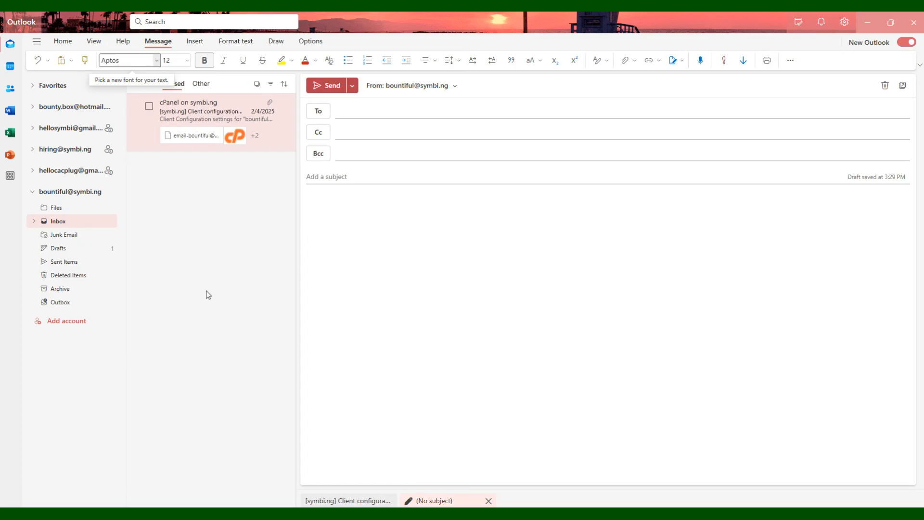
pyautogui.click(156, 61)
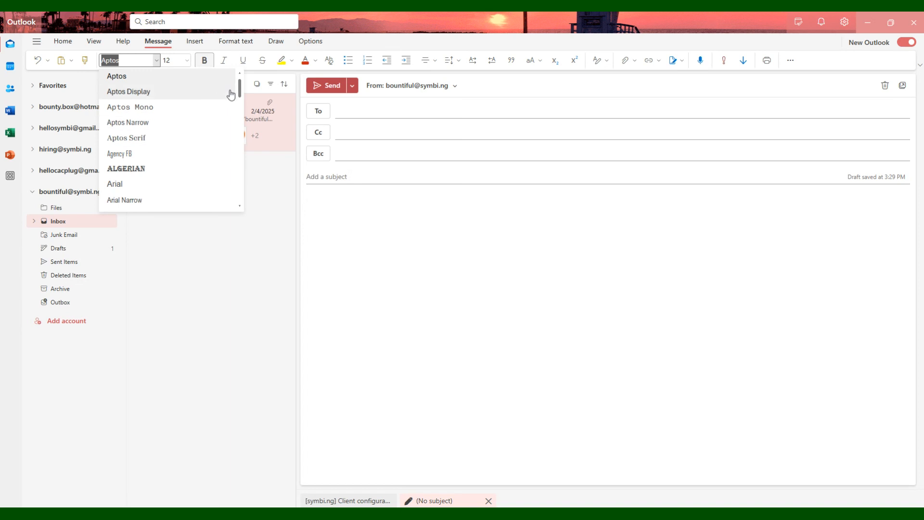
pyautogui.moveTo(240, 90); pyautogui.dragTo(230, 157)
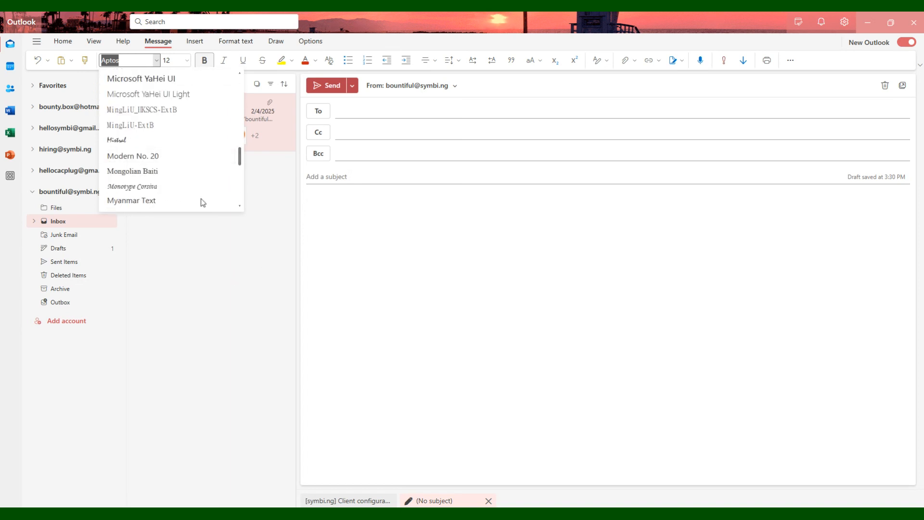
pyautogui.click(157, 61)
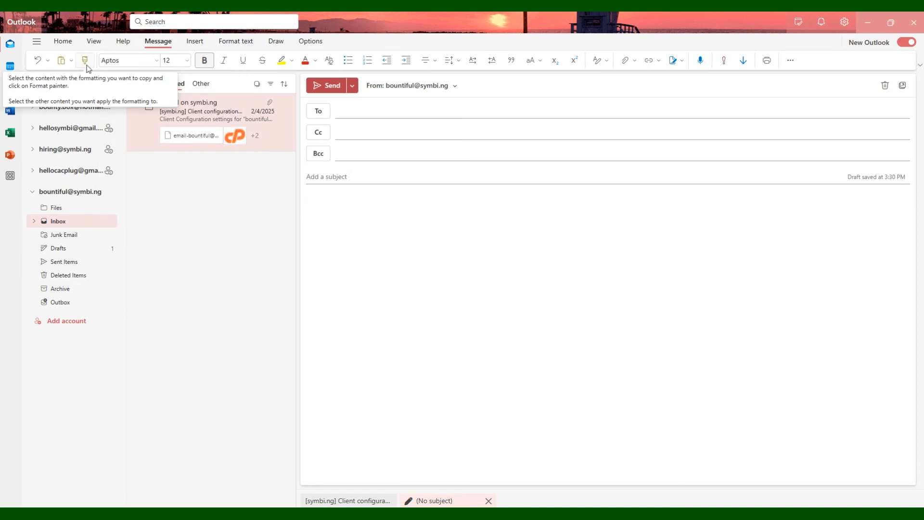
pyautogui.click(212, 61)
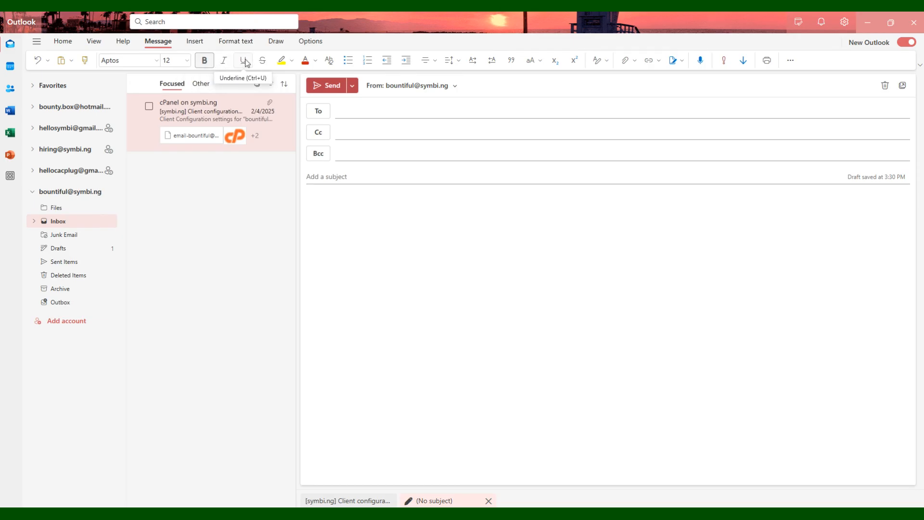
pyautogui.click(292, 61)
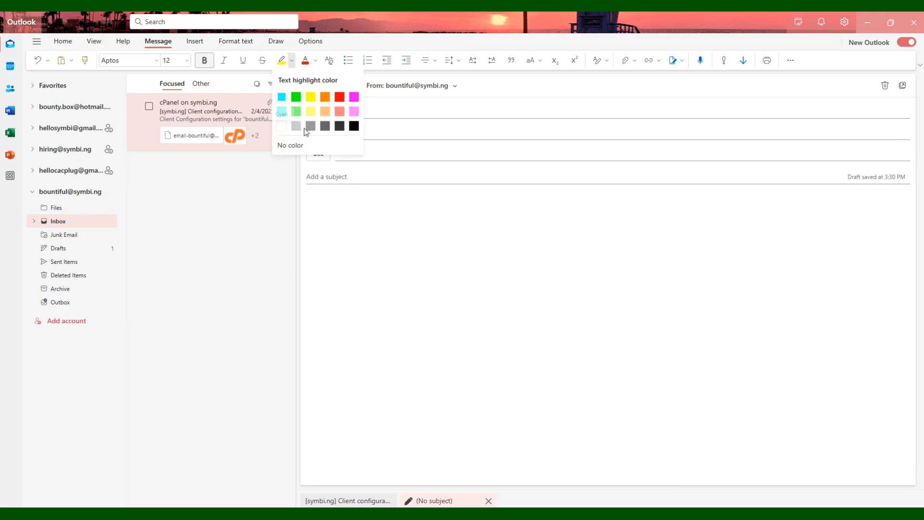
pyautogui.click(302, 252)
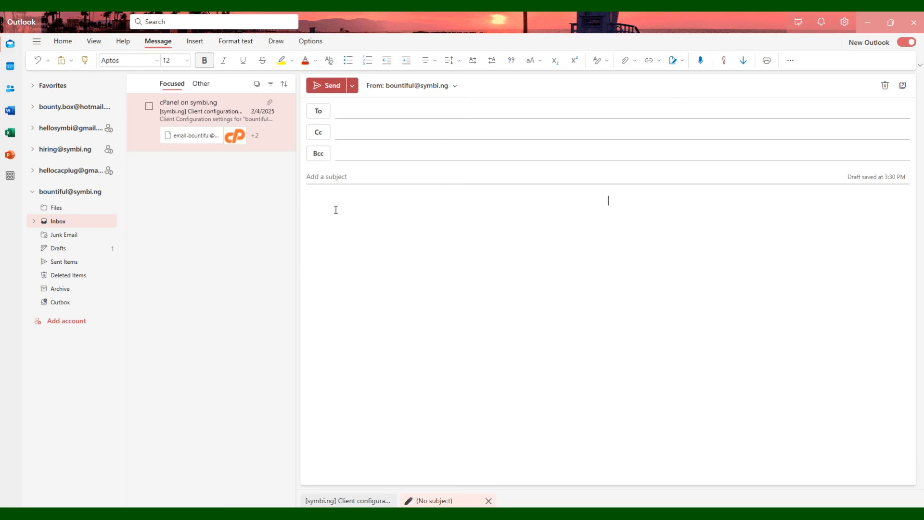
# Step: Add the text "fyuugfuyg" to the message body, left-aligned with 1.15 line spacing
pyautogui.write('fyuugfuyg')
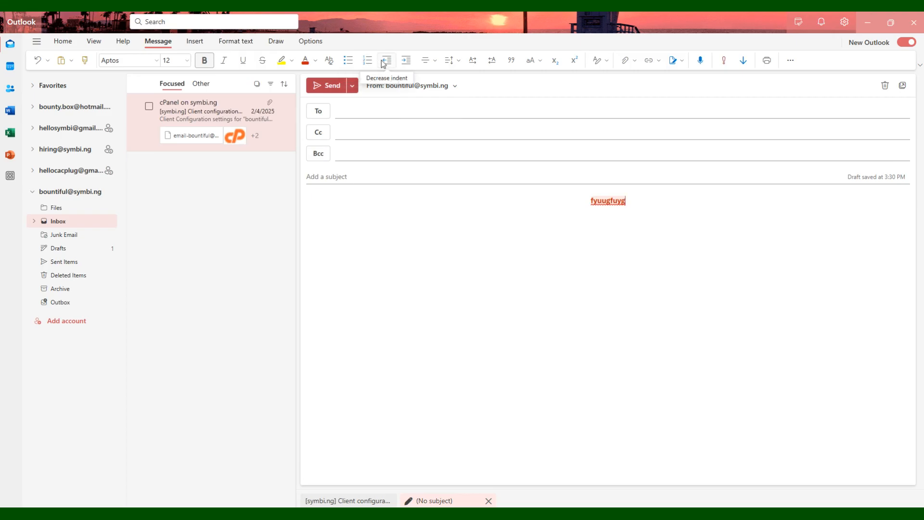
pyautogui.click(427, 61)
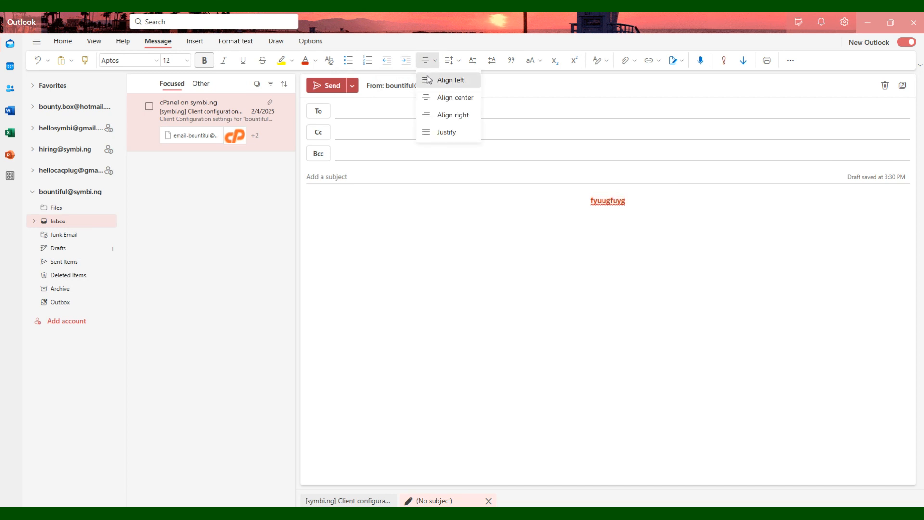
pyautogui.click(428, 78)
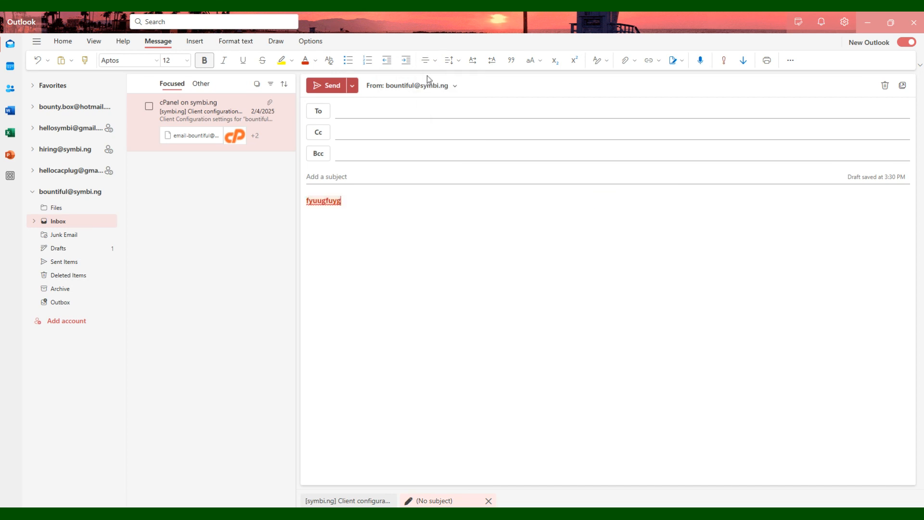
pyautogui.click(448, 60)
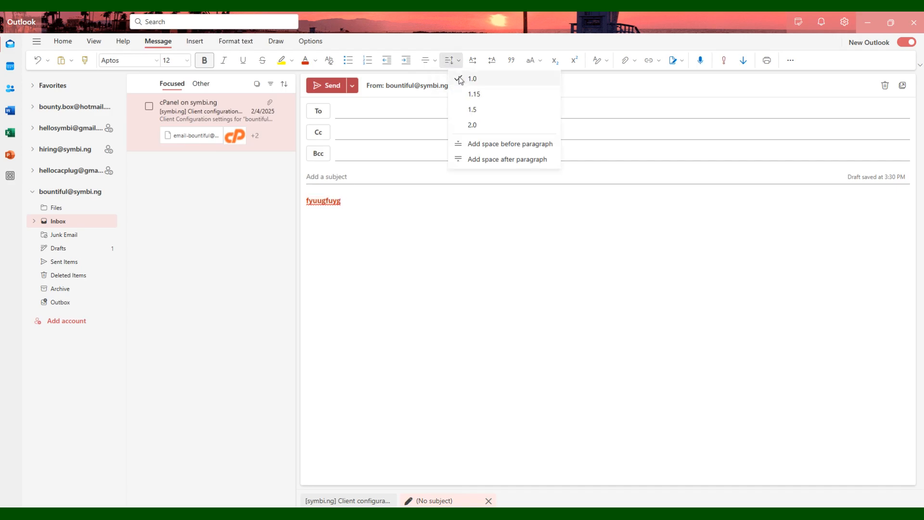
pyautogui.click(463, 96)
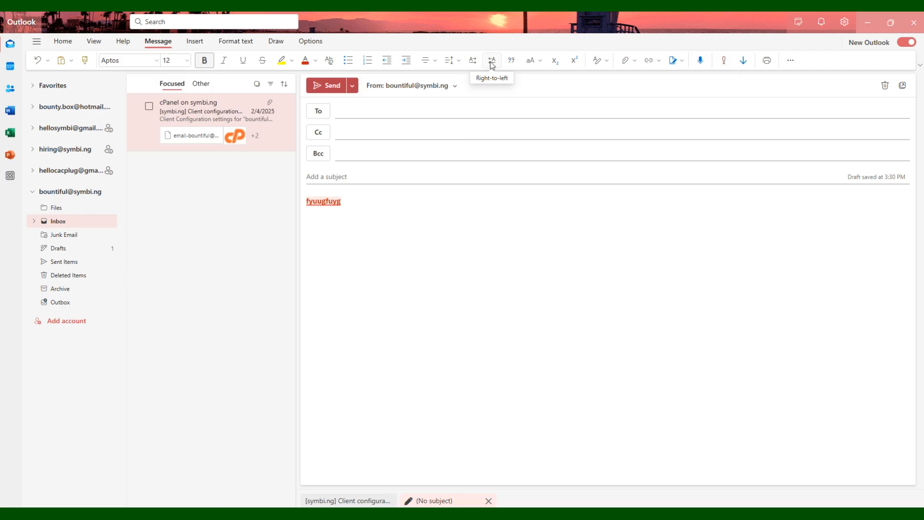
pyautogui.click(535, 64)
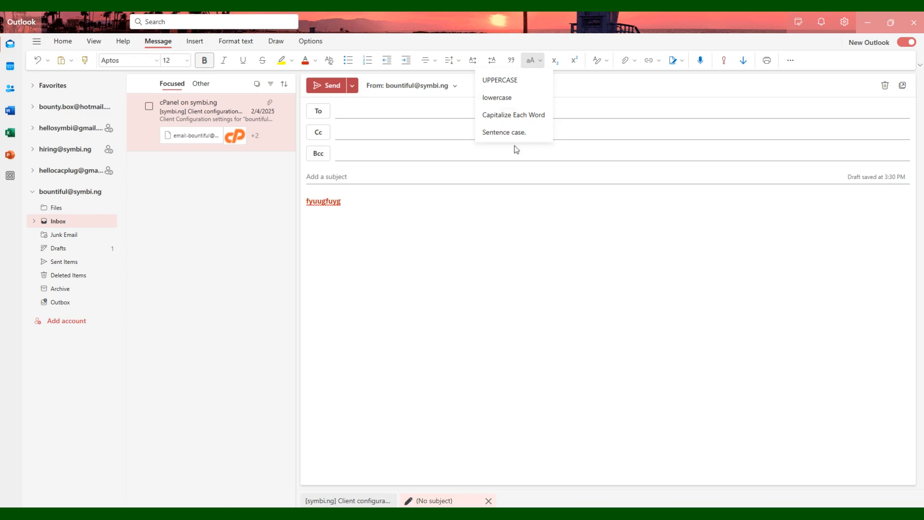
pyautogui.click(511, 264)
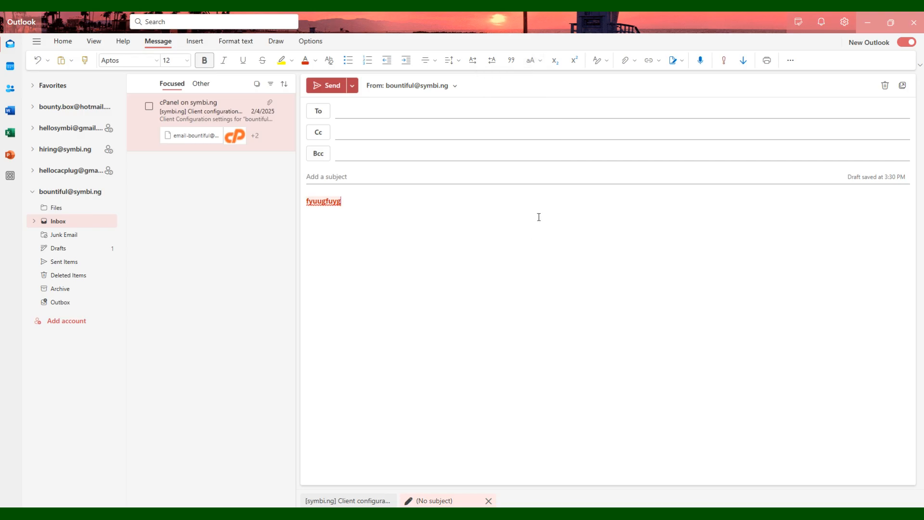
pyautogui.click(599, 62)
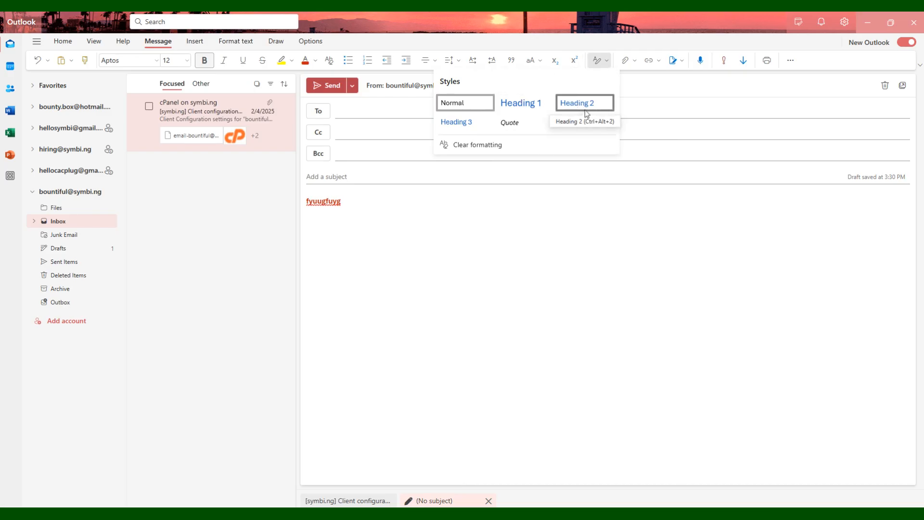
pyautogui.click(525, 230)
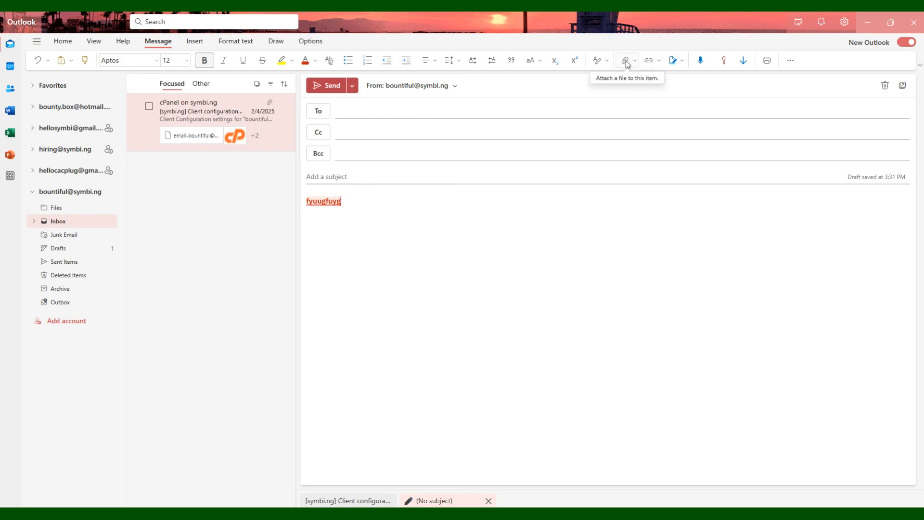
# Step: Turn the whole body text "fyuugfuyg" into a link with the web address "fcc"
pyautogui.hotkey('ctrl', 'a')
pyautogui.click(661, 64)
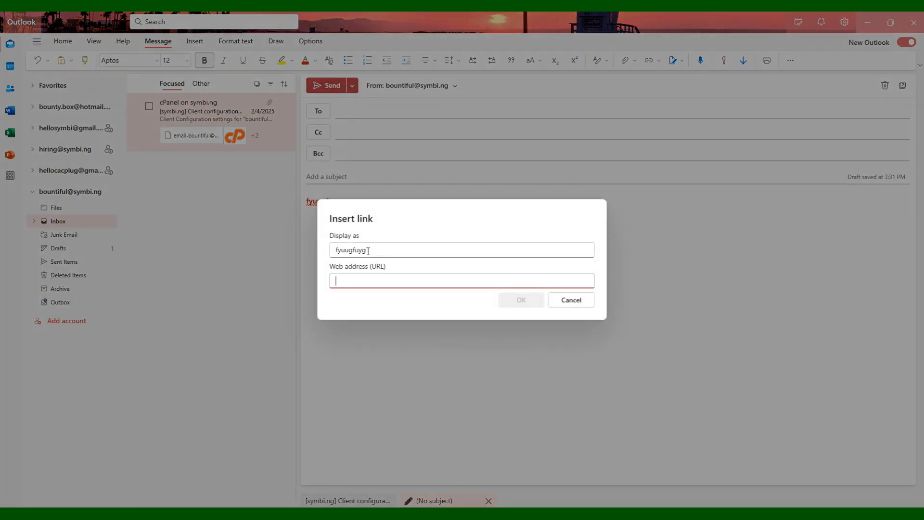
pyautogui.write('fcc')
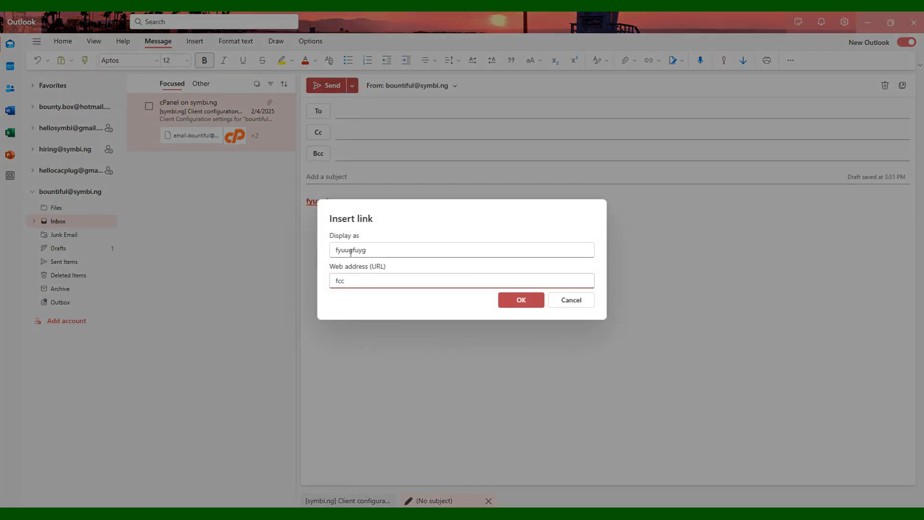
pyautogui.click(503, 300)
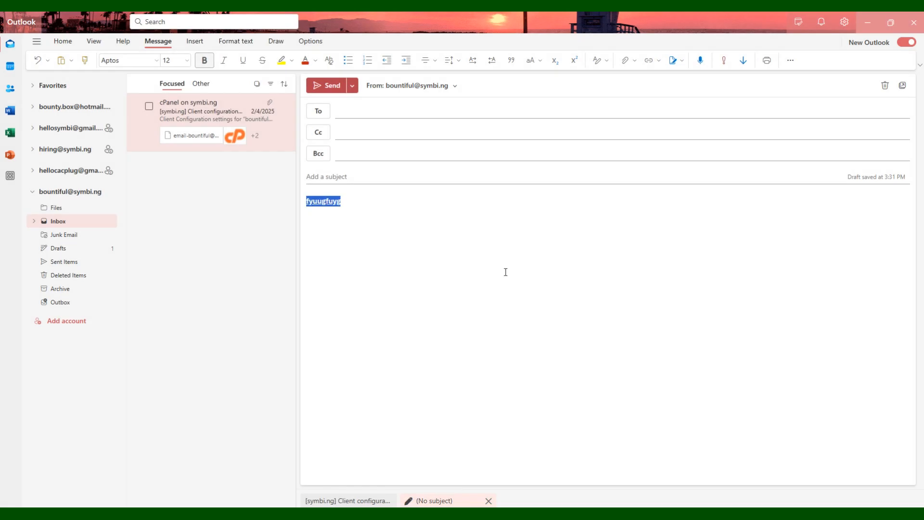
pyautogui.click(323, 201)
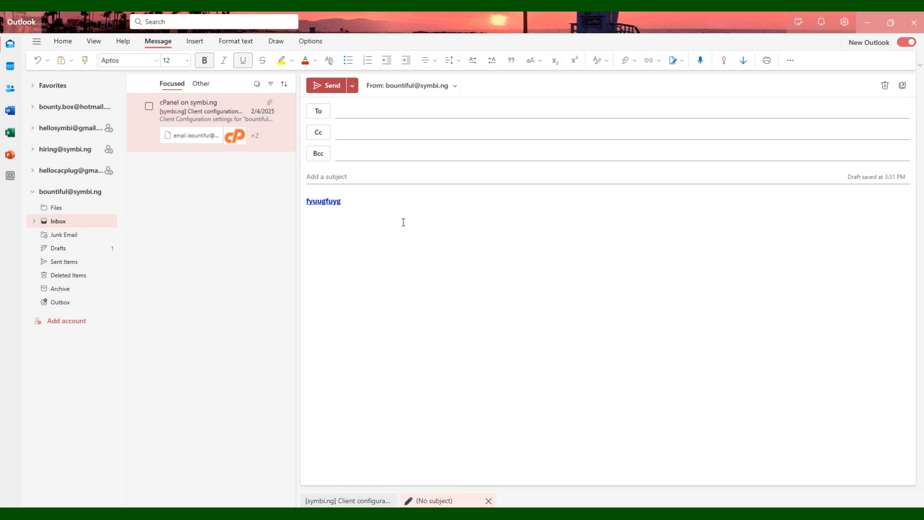
# Step: Dictate a sample paragraph about teaching people to use Outlook and formatting an e-mail, in front of the linked text
pyautogui.click(681, 61)
pyautogui.click(677, 80)
pyautogui.click(701, 60)
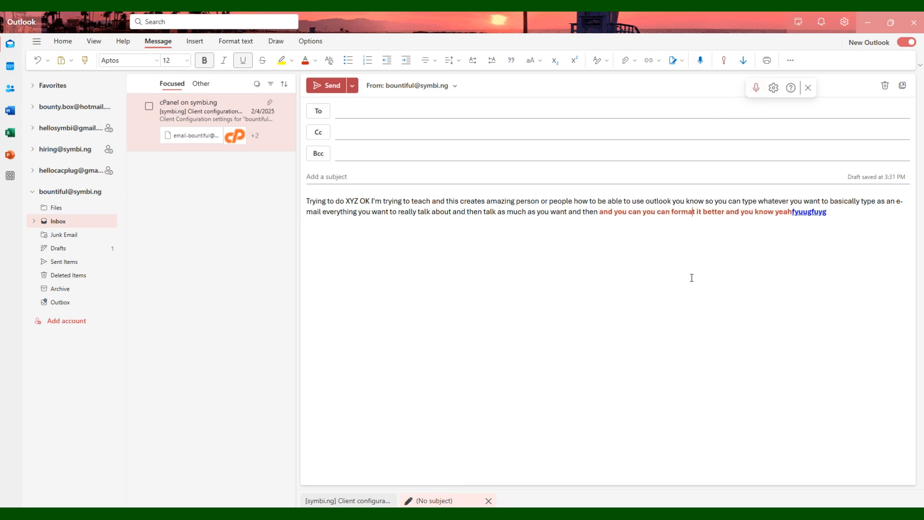
# Step: Insert a table of four columns and seven rows inside the word "format" in the red bold text
pyautogui.click(691, 212)
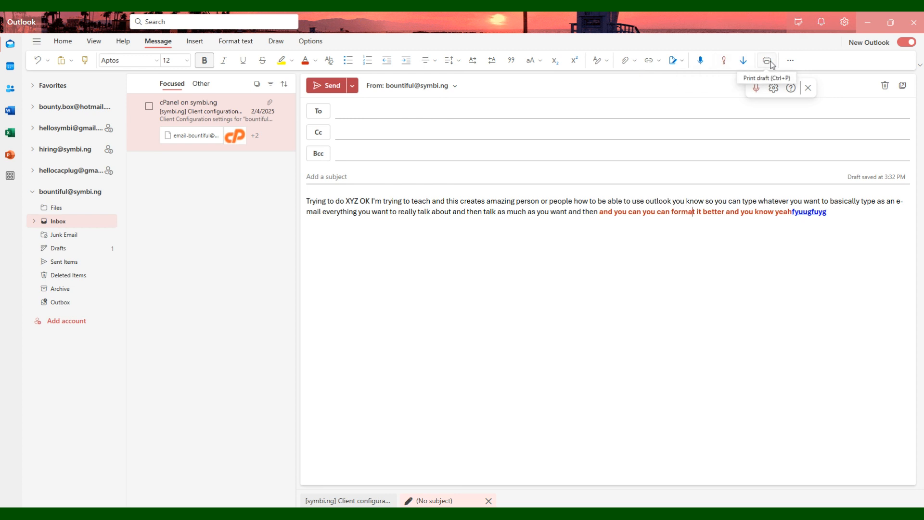
pyautogui.click(790, 62)
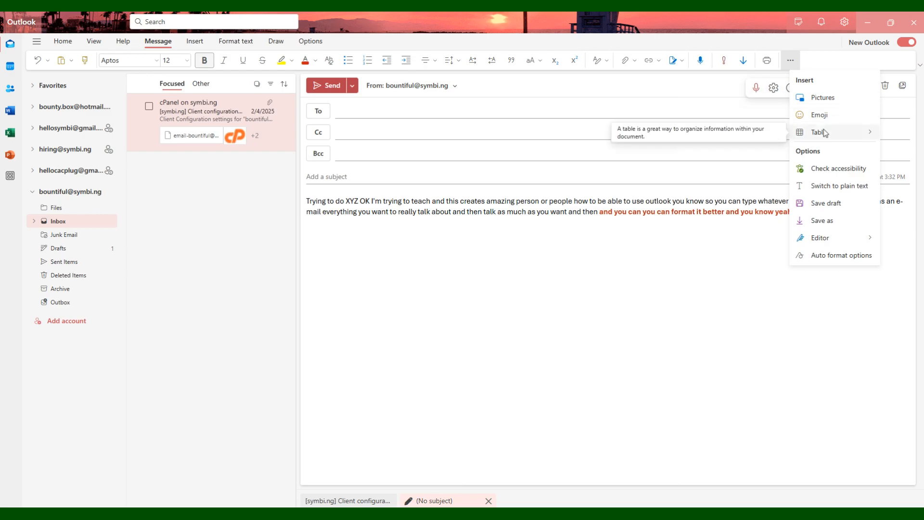
pyautogui.moveTo(825, 133)
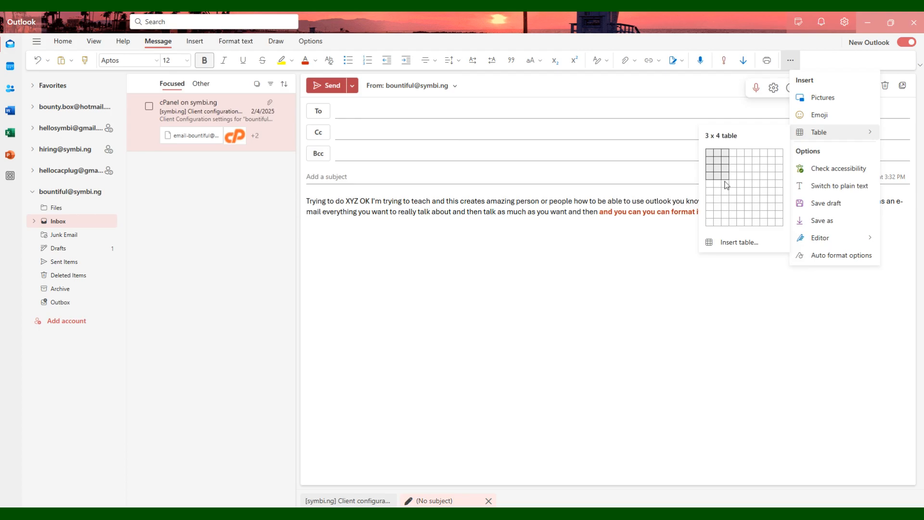
pyautogui.click(732, 199)
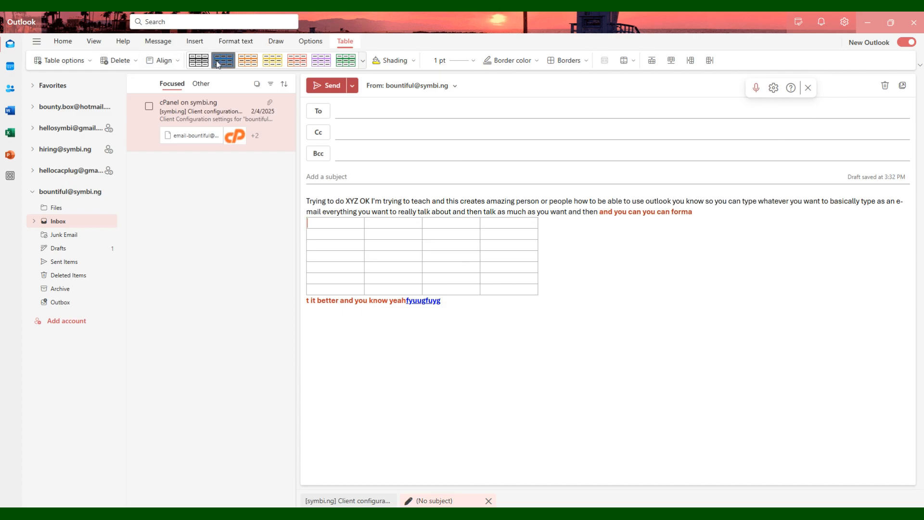
# Step: Try several colored table styles and apply the black-bordered style with gray banded rows
pyautogui.click(272, 61)
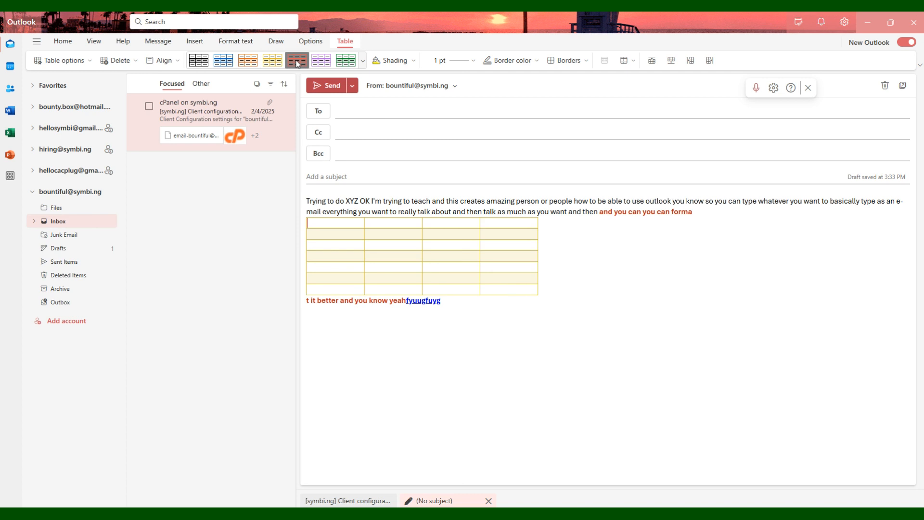
pyautogui.click(298, 62)
pyautogui.click(321, 61)
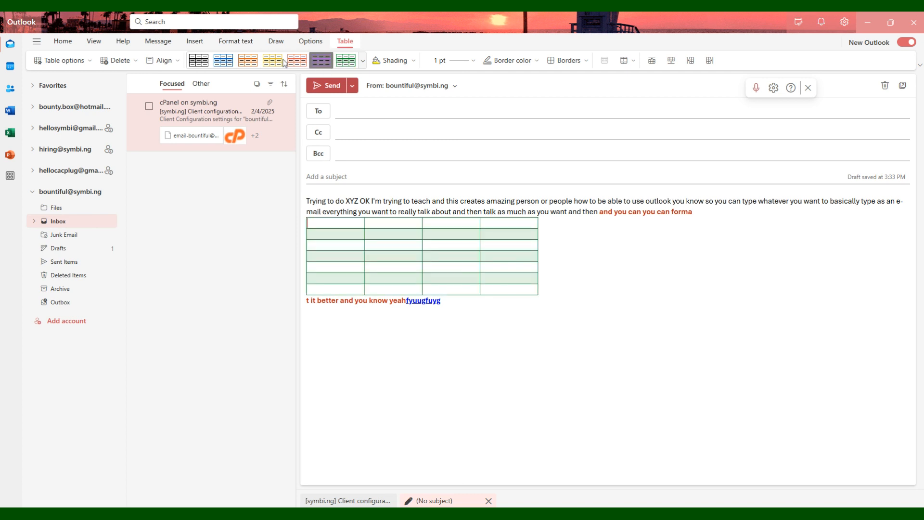
pyautogui.click(248, 61)
pyautogui.click(199, 60)
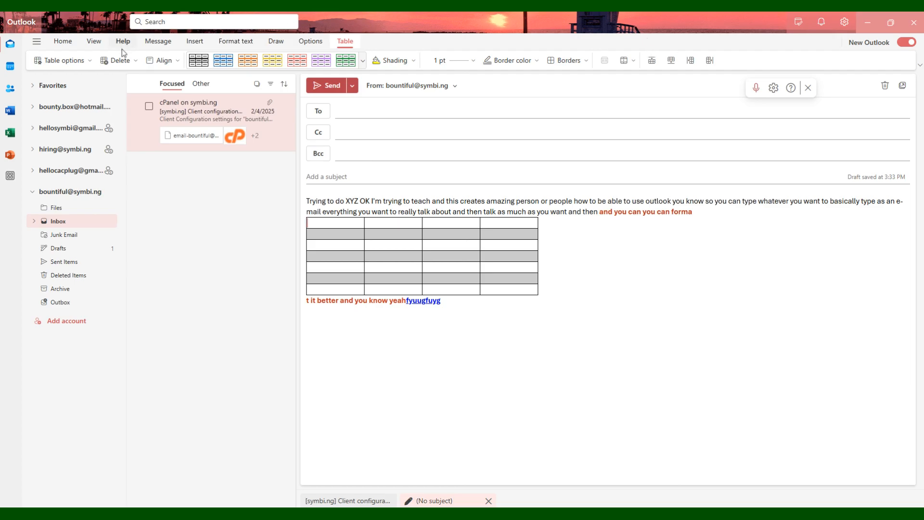
pyautogui.click(158, 42)
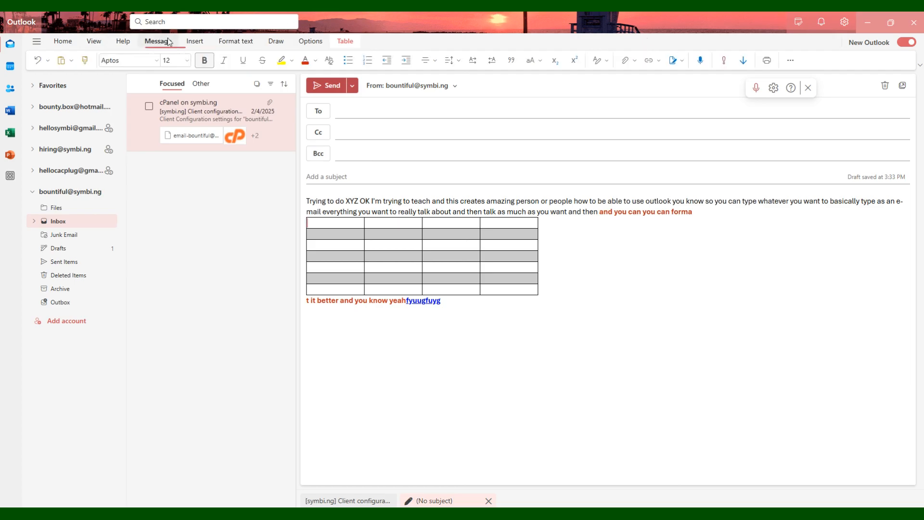
pyautogui.click(195, 43)
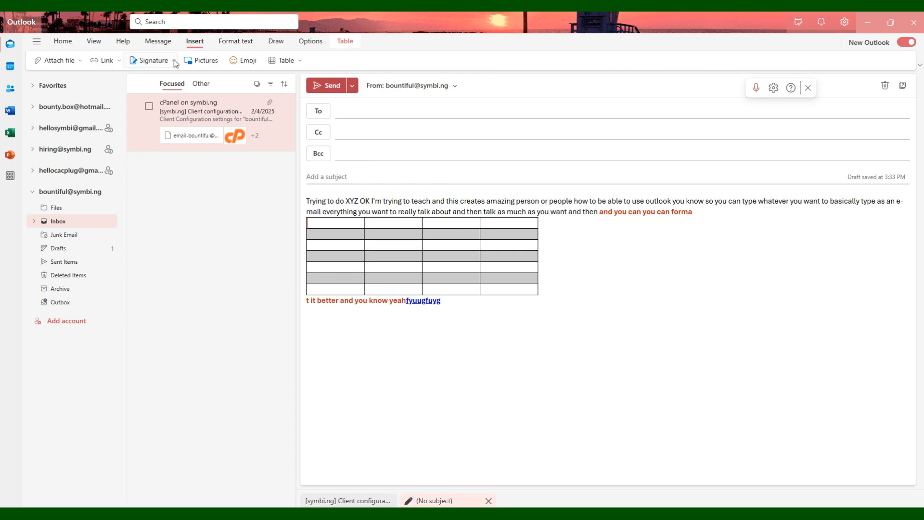
pyautogui.click(236, 41)
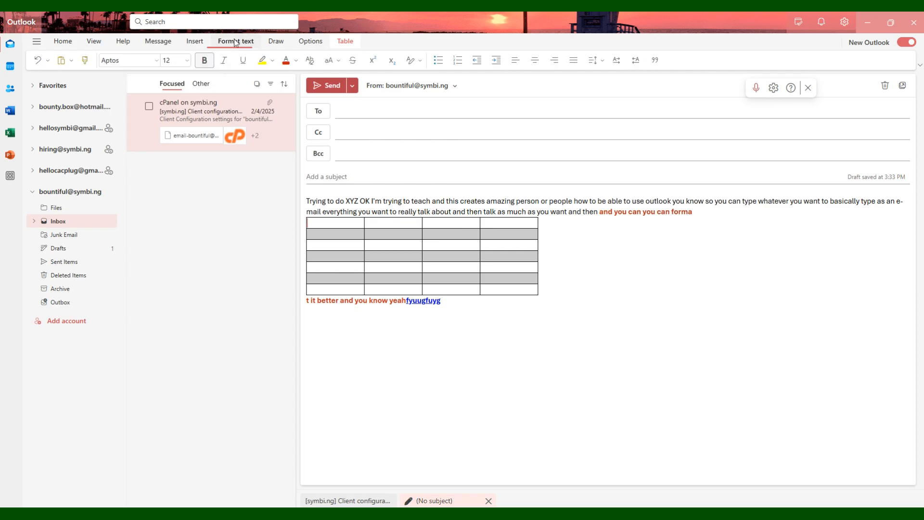
# Step: Insert a drawing canvas below the table and the linked text in the message body
pyautogui.click(276, 42)
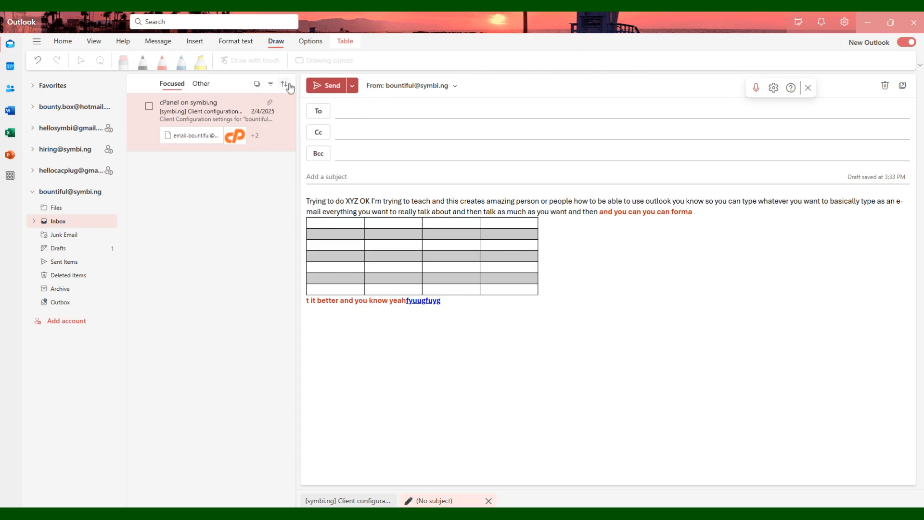
pyautogui.tripleClick(313, 321)
pyautogui.click(426, 377)
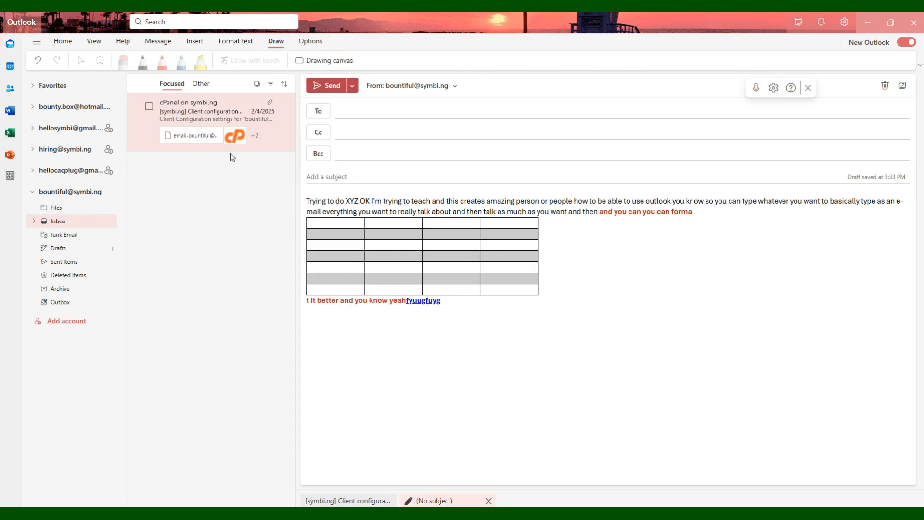
pyautogui.click(308, 61)
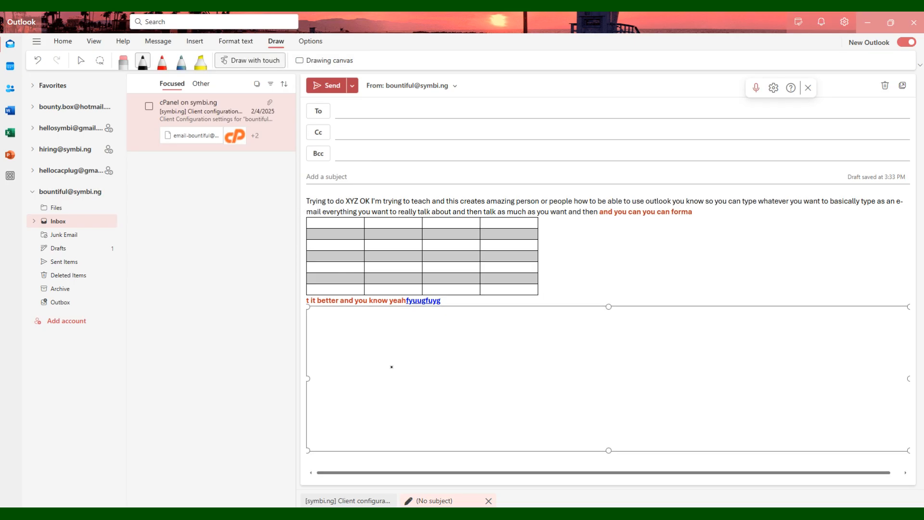
# Step: Handwrite "Pount" in large black pen strokes across the drawing canvas
pyautogui.moveTo(391, 365); pyautogui.dragTo(451, 396)
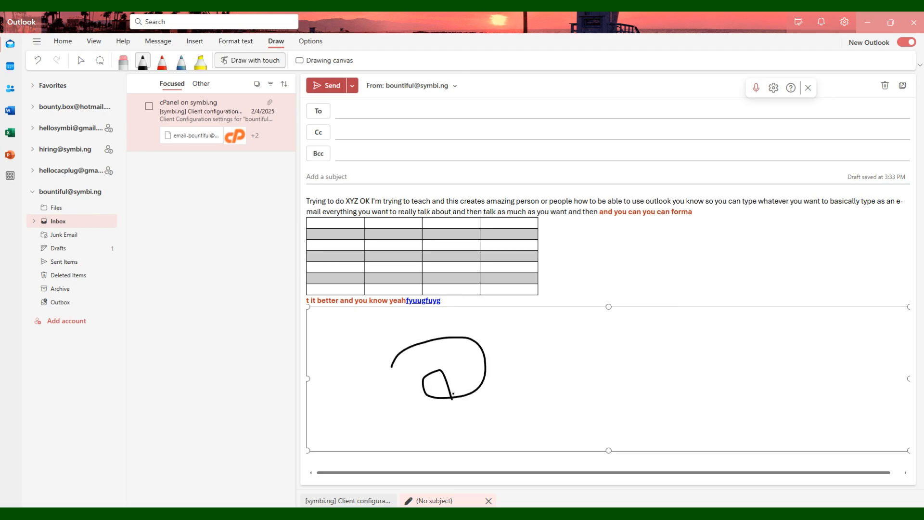
pyautogui.moveTo(453, 394); pyautogui.dragTo(466, 430)
pyautogui.moveTo(534, 350)
pyautogui.mouseDown()
pyautogui.moveTo(532, 422)
pyautogui.moveTo(543, 343)
pyautogui.moveTo(605, 371)
pyautogui.moveTo(629, 398)
pyautogui.moveTo(636, 364)
pyautogui.moveTo(667, 394)
pyautogui.mouseUp()
pyautogui.moveTo(698, 321); pyautogui.dragTo(739, 431)
pyautogui.moveTo(695, 383); pyautogui.dragTo(776, 365)
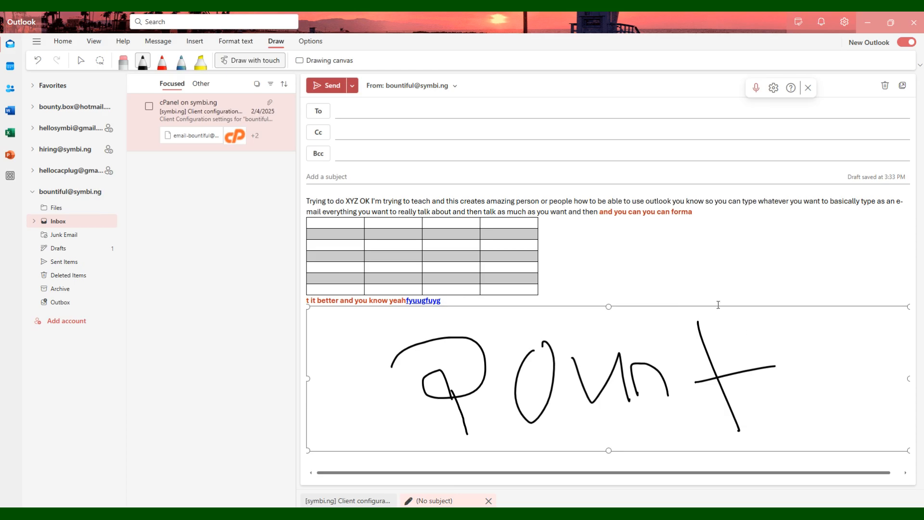
# Step: Hide the navigation pane to widen the message area and show it again
pyautogui.click(36, 44)
pyautogui.click(35, 45)
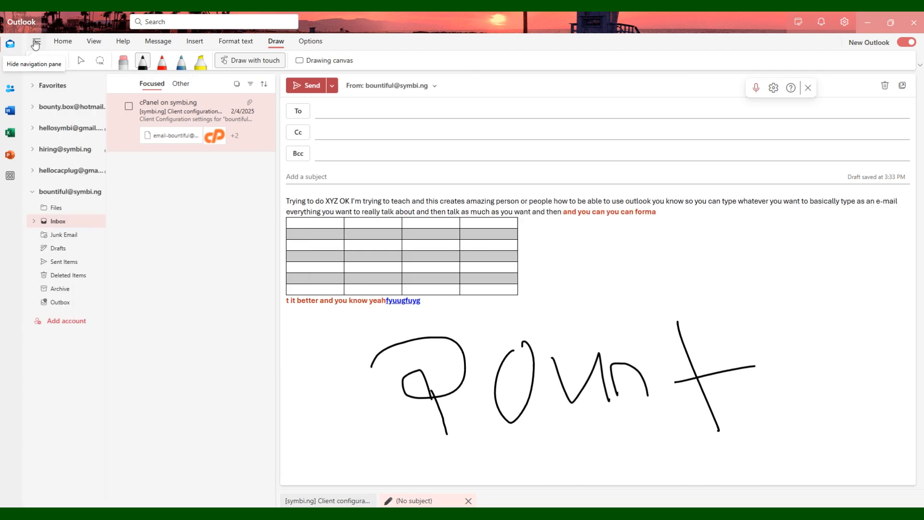
pyautogui.click(35, 45)
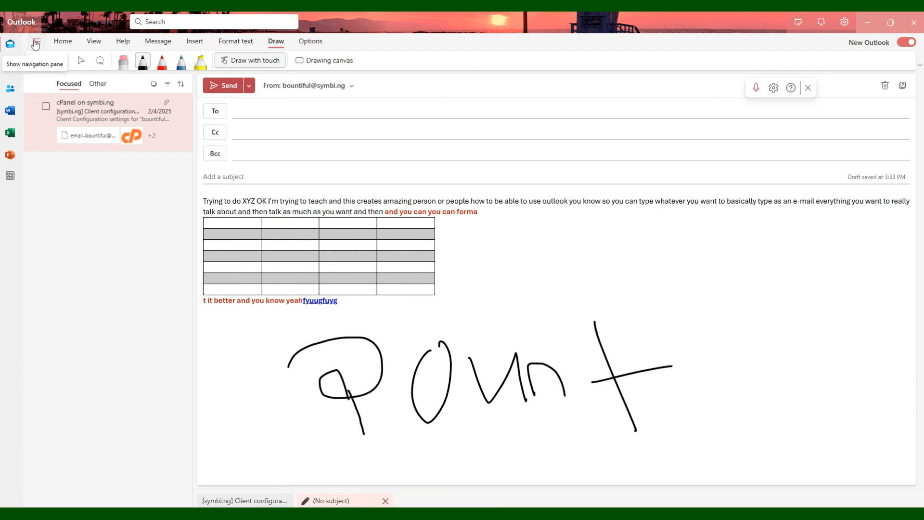
pyautogui.click(35, 45)
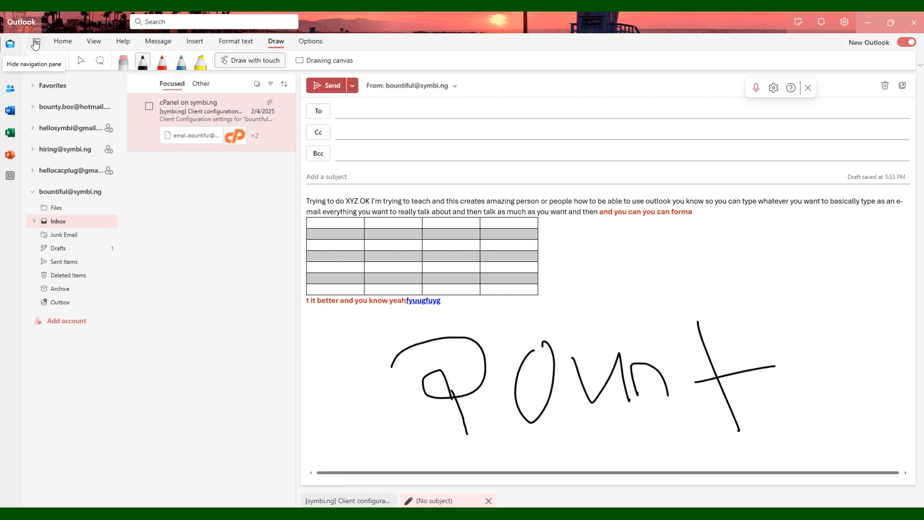
# Step: View the draft's message options and the Editor's additional choices
pyautogui.click(310, 42)
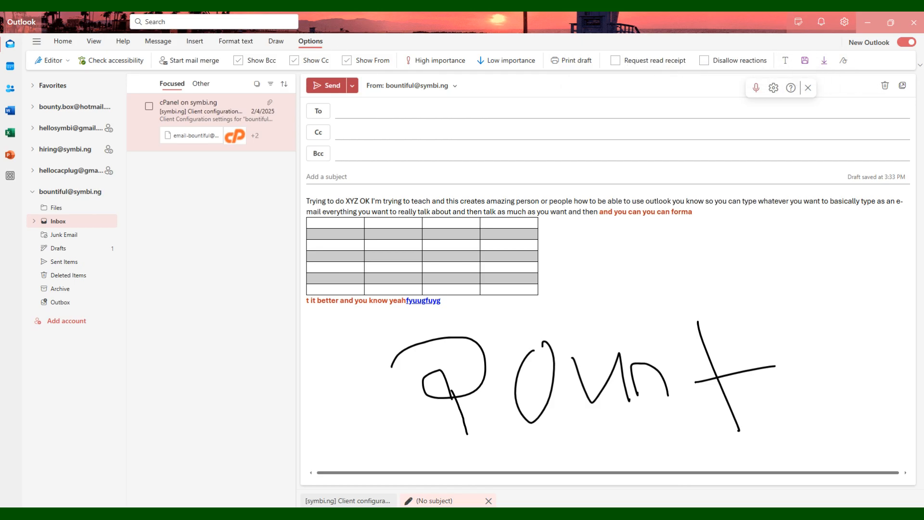
pyautogui.click(67, 61)
pyautogui.click(66, 62)
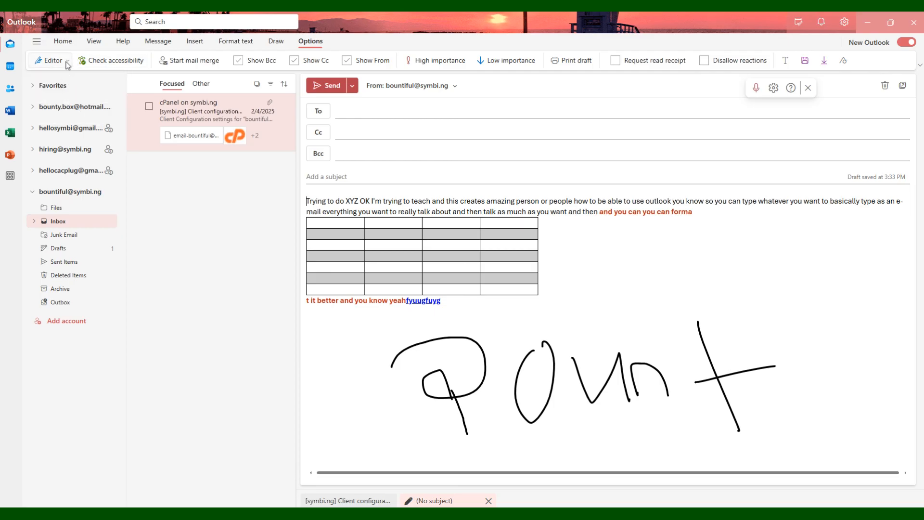
# Step: Switch to the calendar and view the quick and full new event forms for Wednesday, April 9, 2025, 3:30 PM to 4:00 PM
pyautogui.click(11, 68)
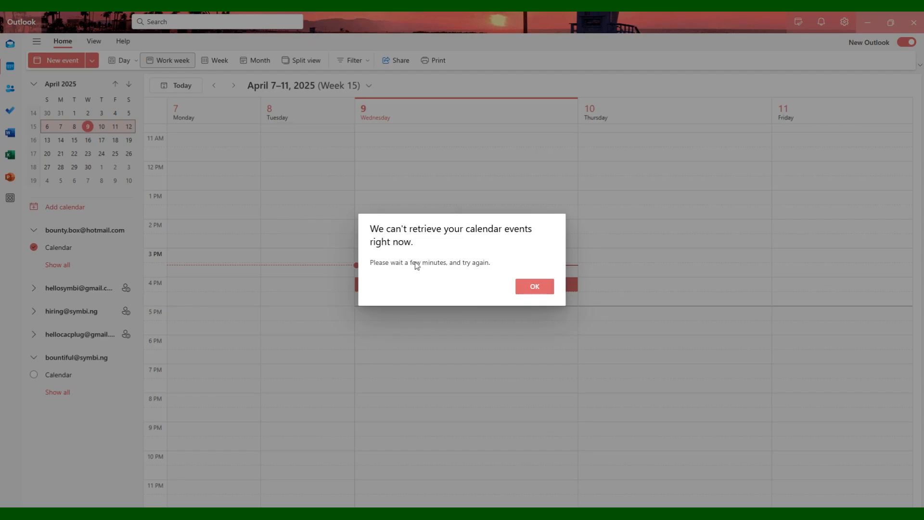
pyautogui.click(529, 286)
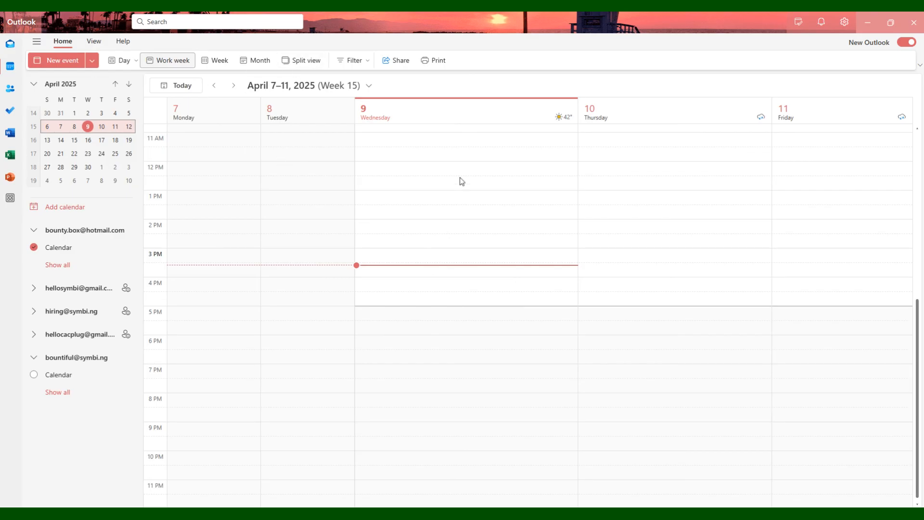
pyautogui.click(400, 269)
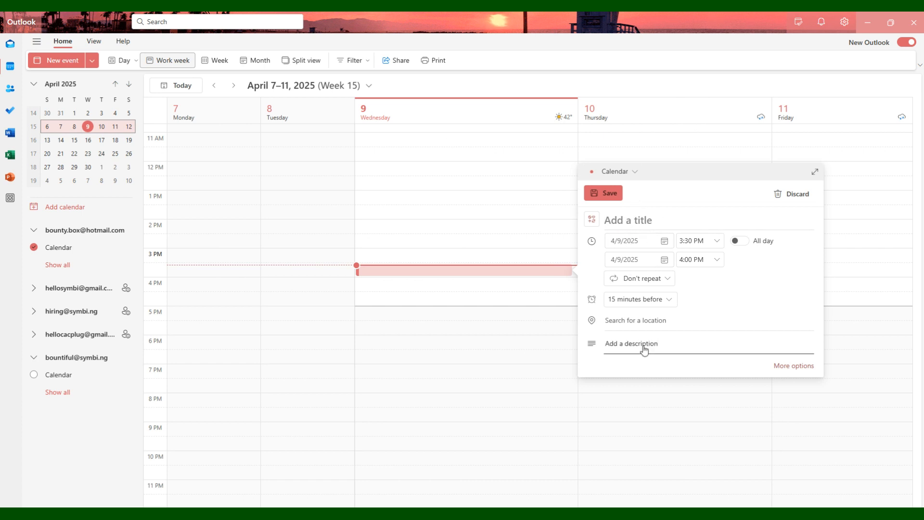
pyautogui.click(795, 367)
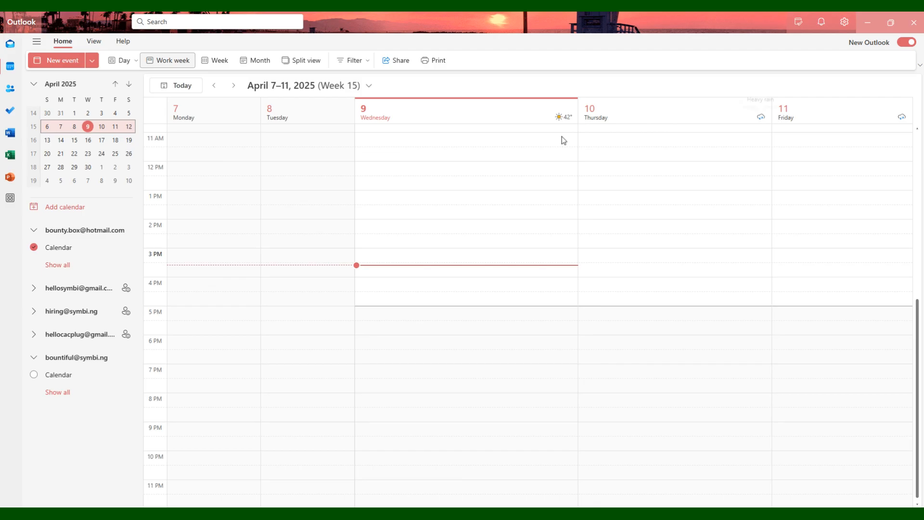
pyautogui.click(452, 267)
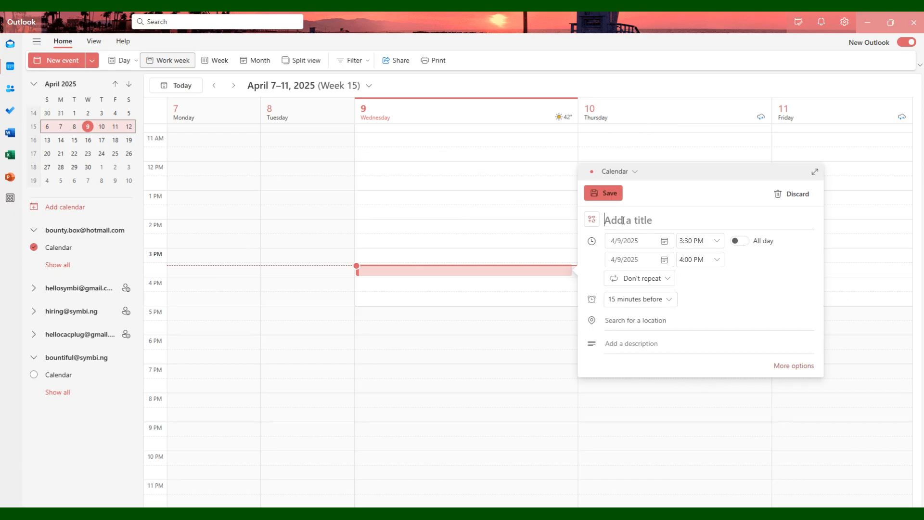
# Step: Show the account calendars side by side in Split view and look at the event filter options
pyautogui.click(299, 62)
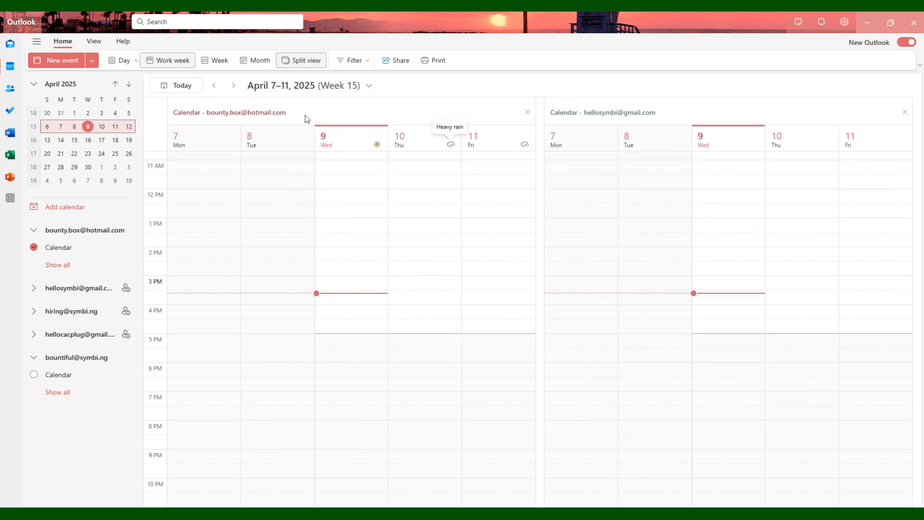
pyautogui.scroll(-1, 482, 251)
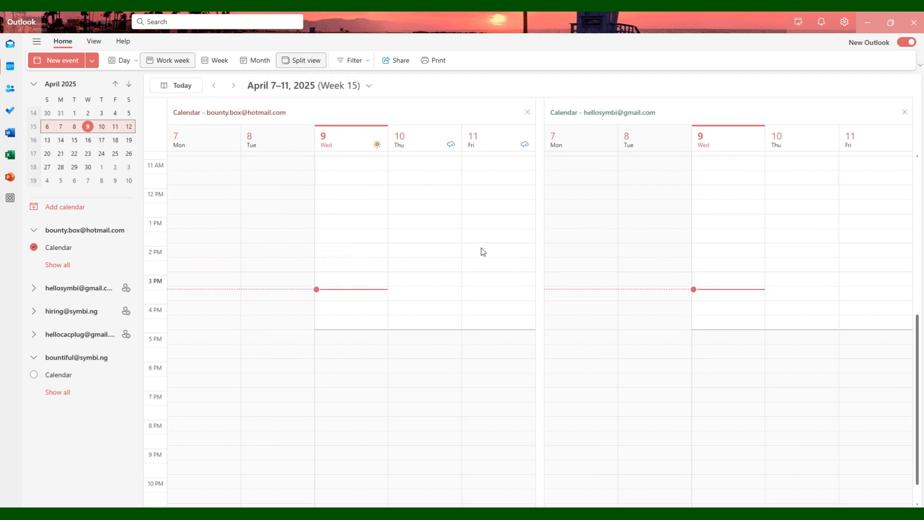
pyautogui.scroll(5, 483, 251)
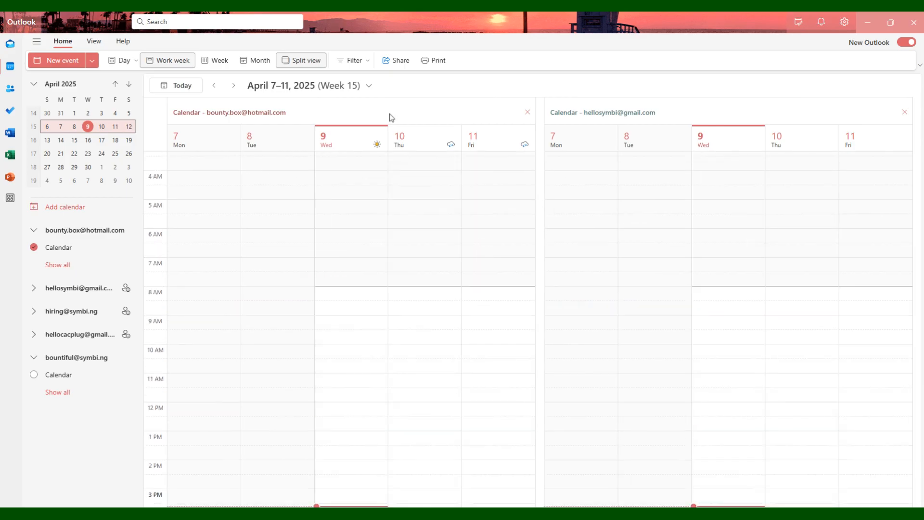
pyautogui.click(340, 58)
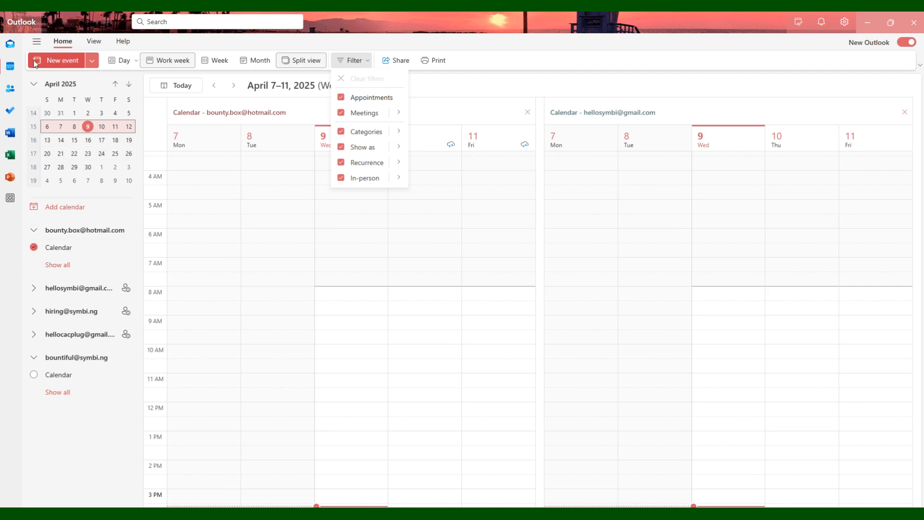
# Step: View the contacts in People and the task list in To Do
pyautogui.click(15, 89)
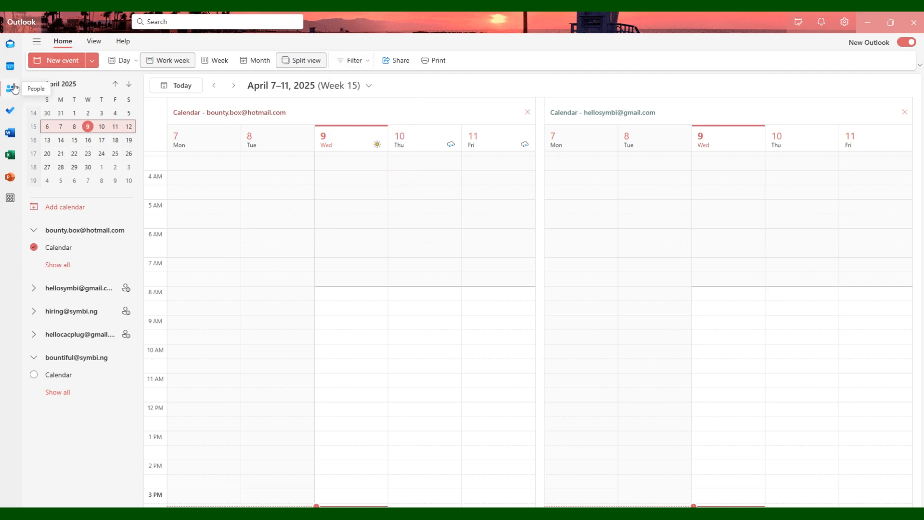
pyautogui.click(13, 89)
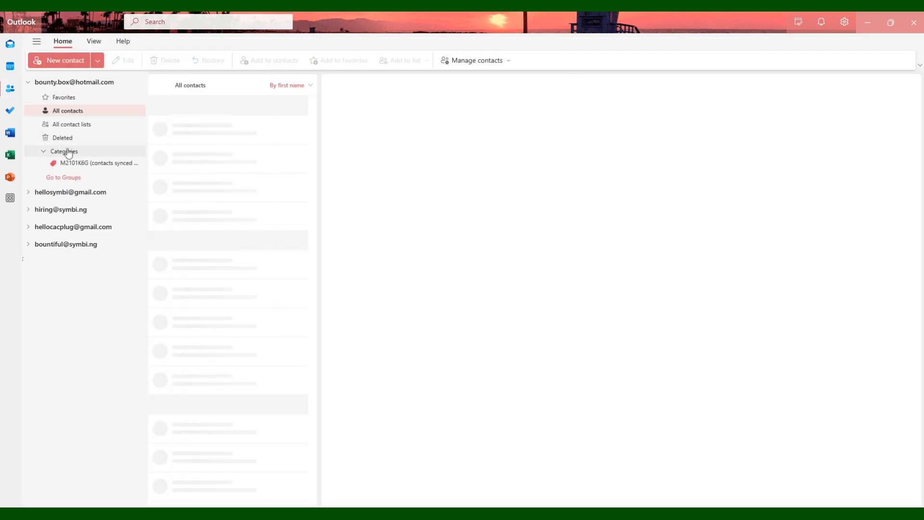
pyautogui.click(7, 113)
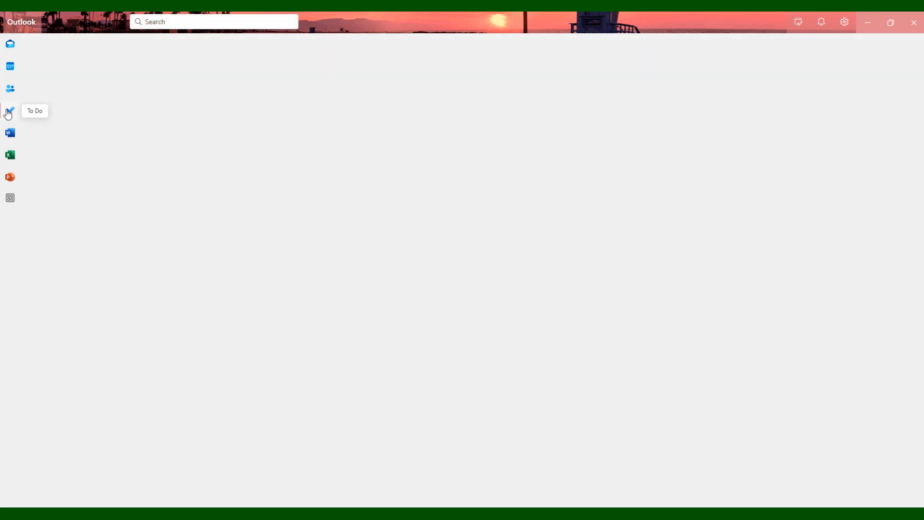
pyautogui.click(9, 139)
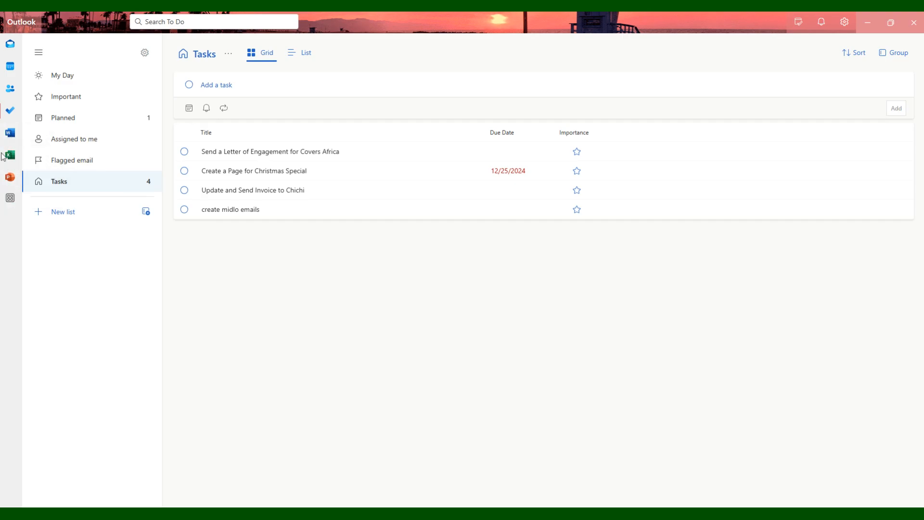
# Step: View the additional apps available besides To Do and return to the mail inbox
pyautogui.click(10, 198)
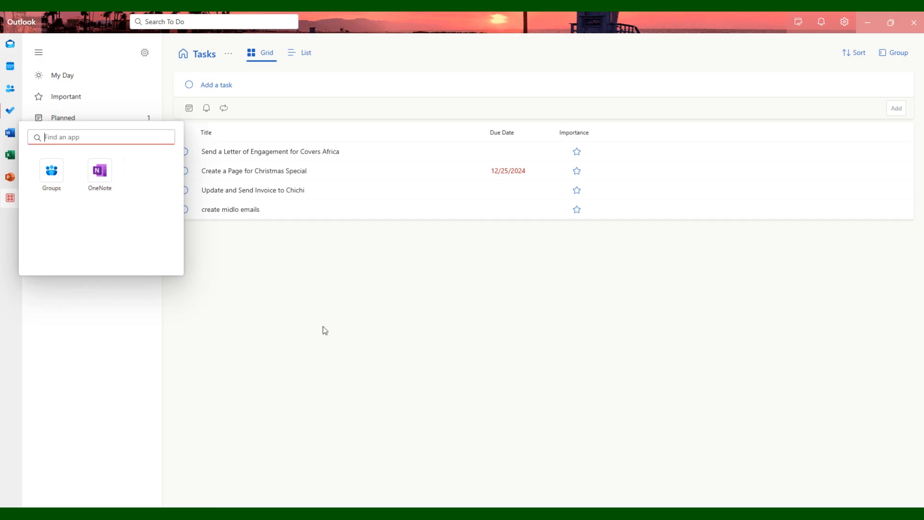
pyautogui.click(277, 332)
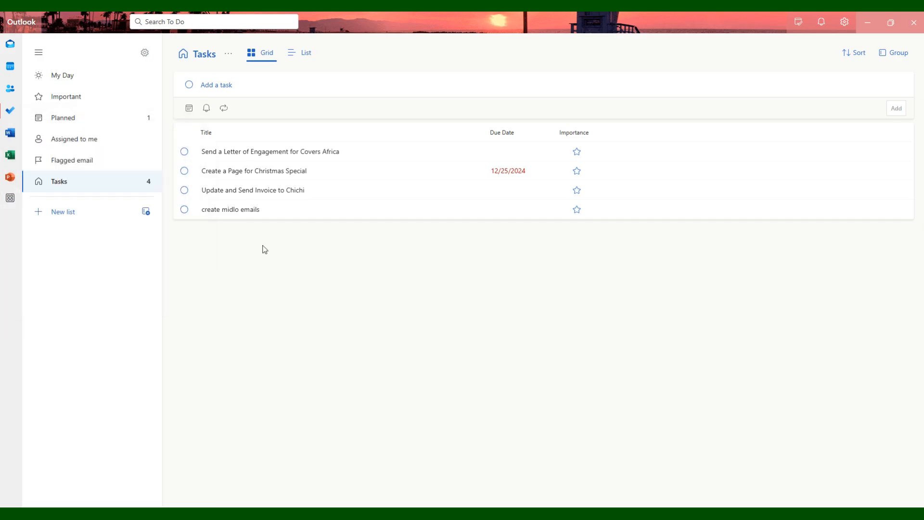
pyautogui.click(11, 47)
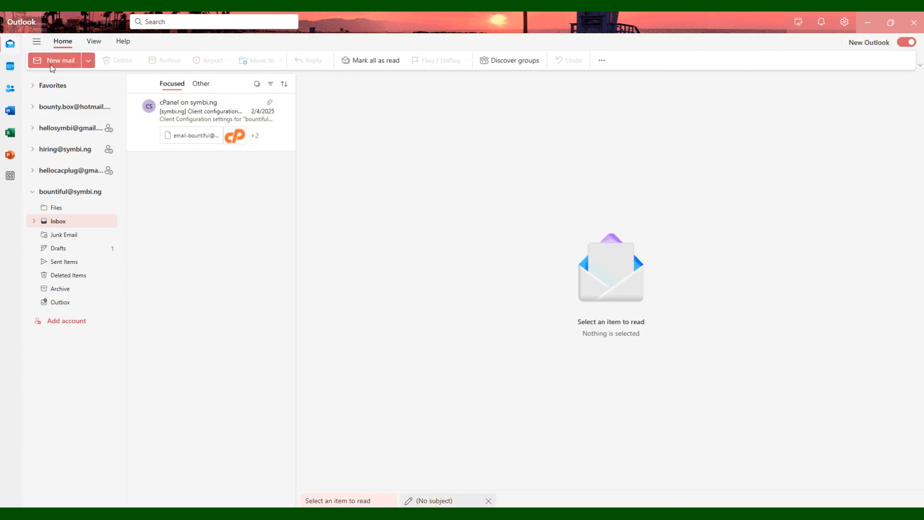